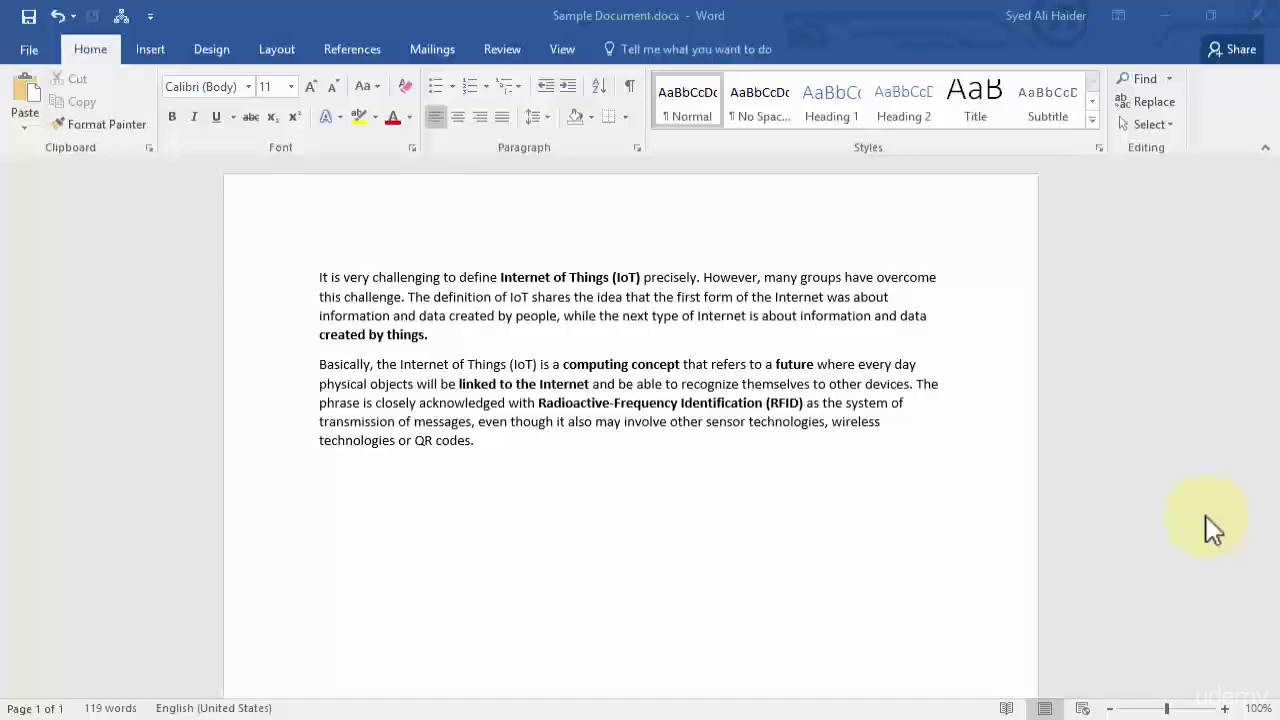
Go to the File > Info page and expand the Protect Document options.
click(30, 52)
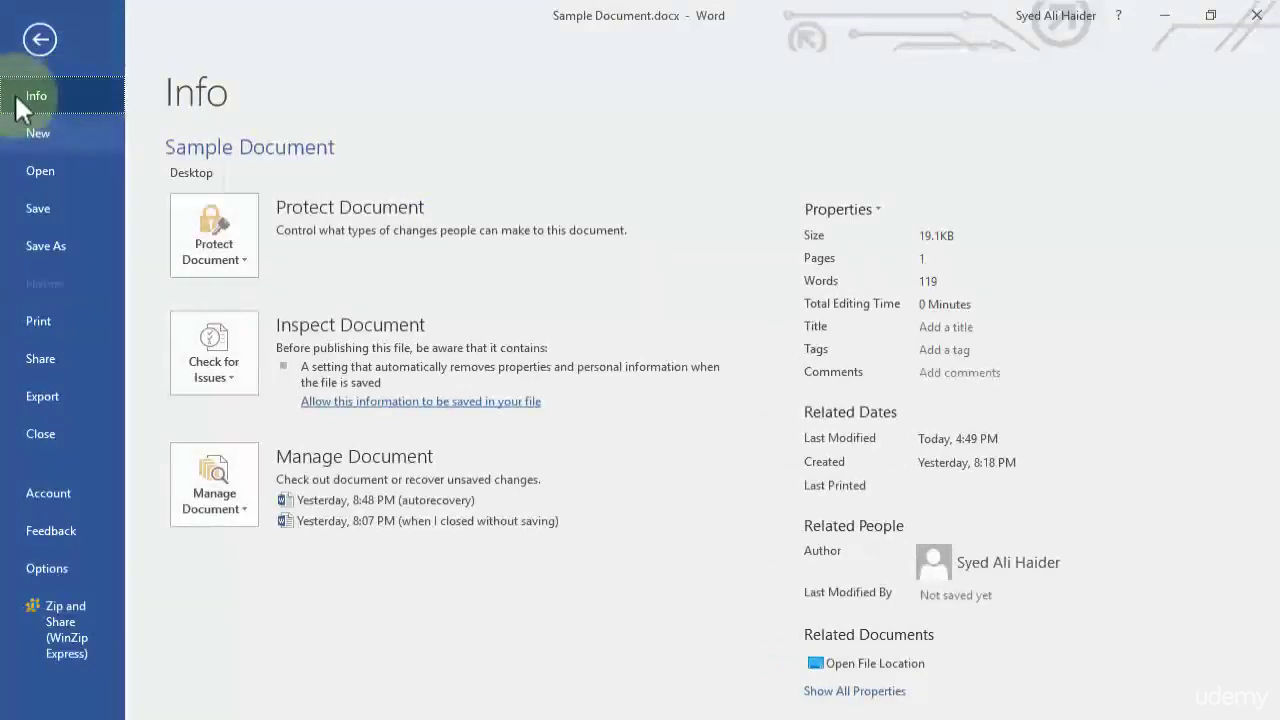
click(54, 97)
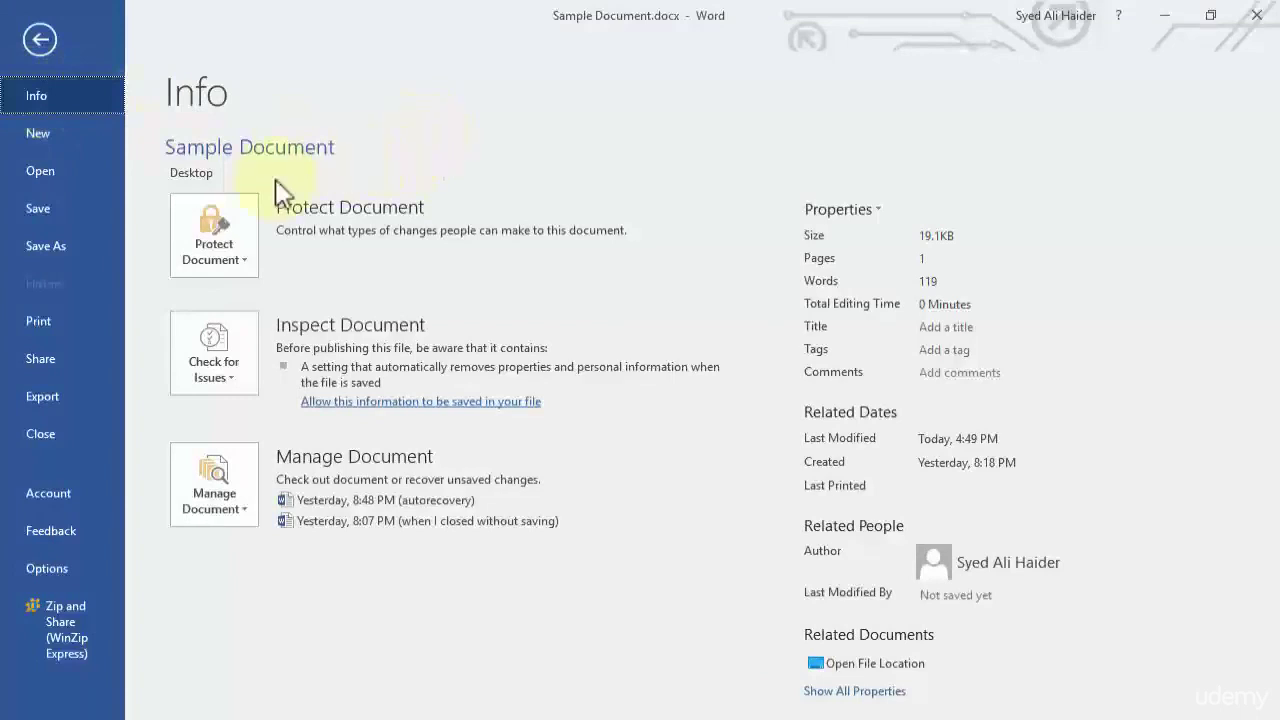
click(245, 268)
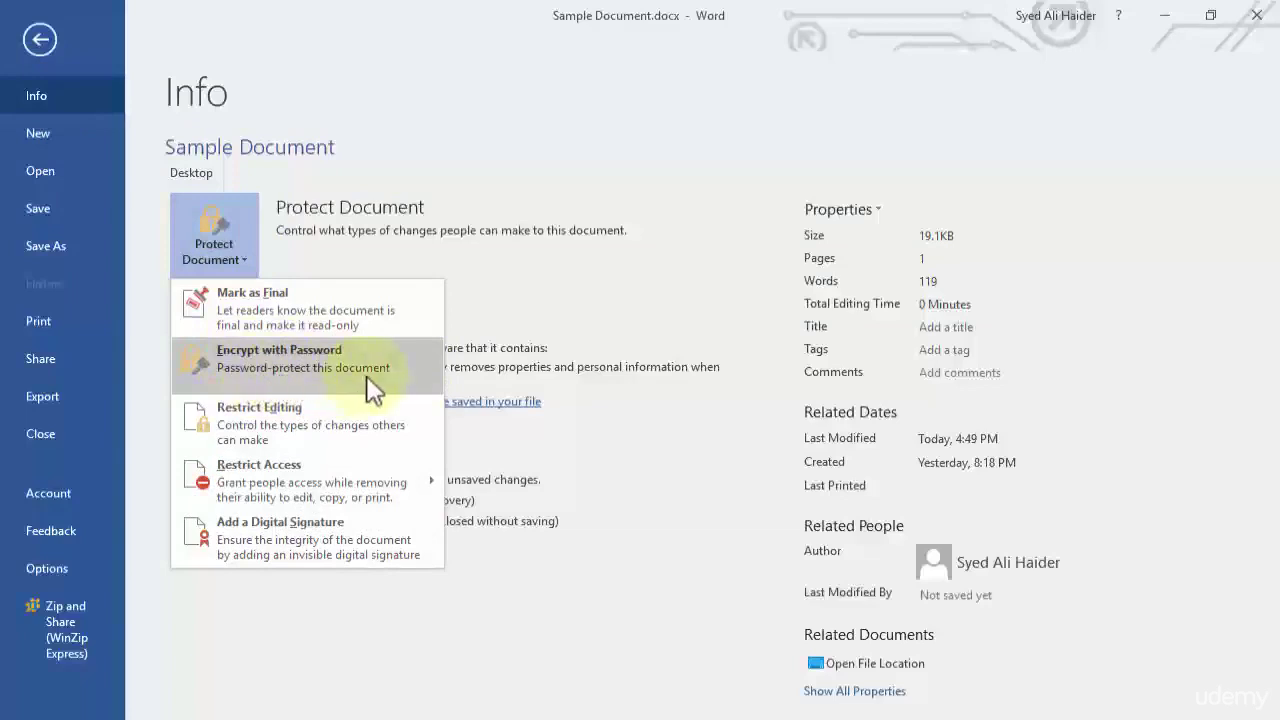
Choose Encrypt with Password from the Protect Document menu.
click(413, 362)
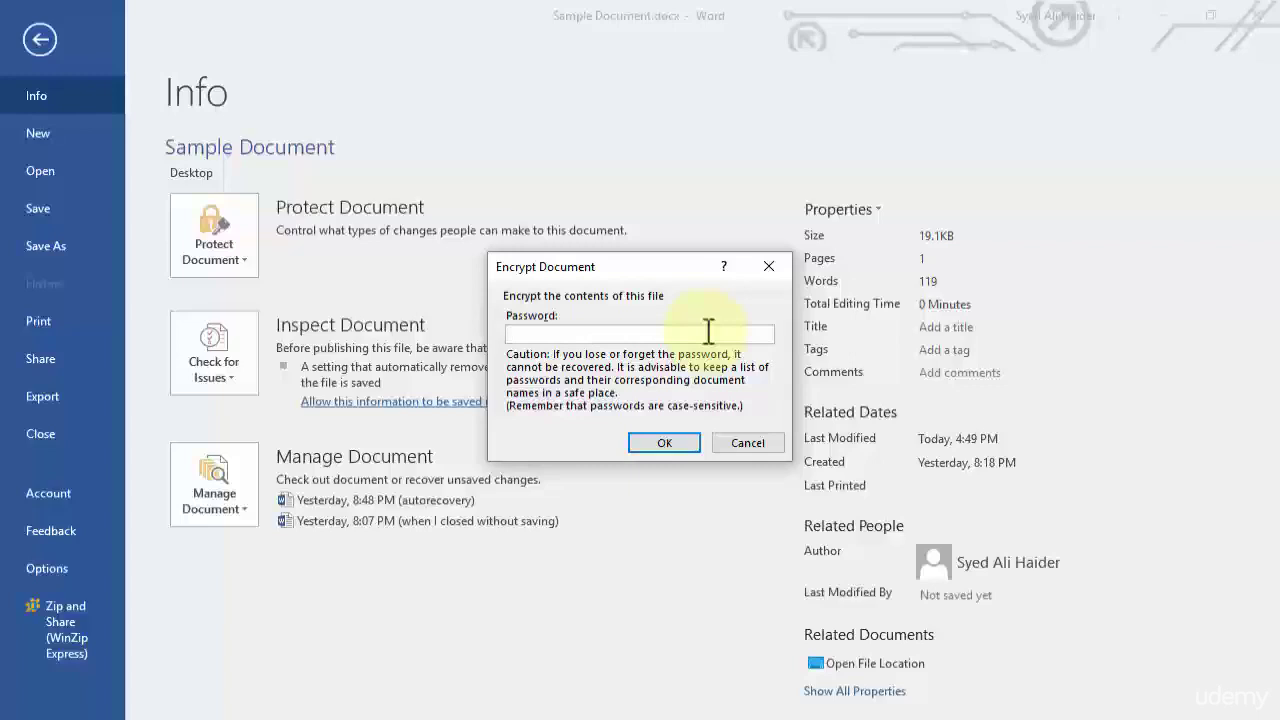
Enter the password, then re-enter it in Confirm Password to encrypt Sample Document.
text(1234)
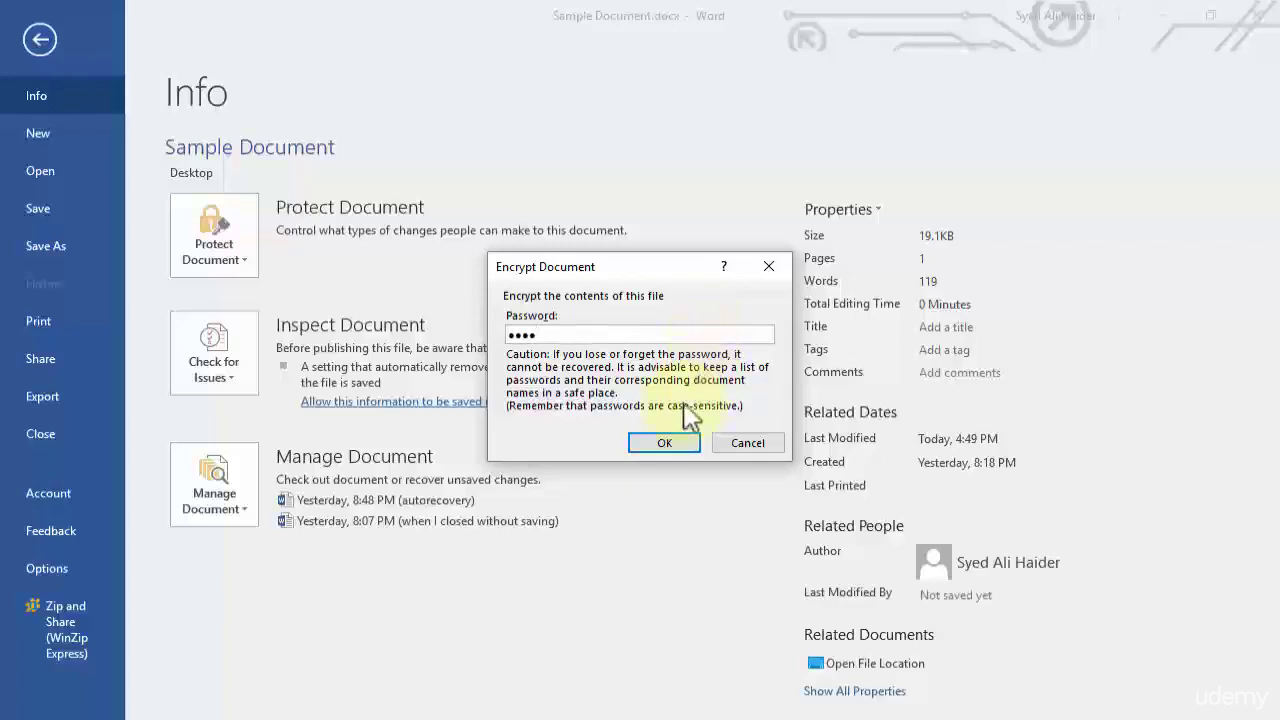
click(660, 447)
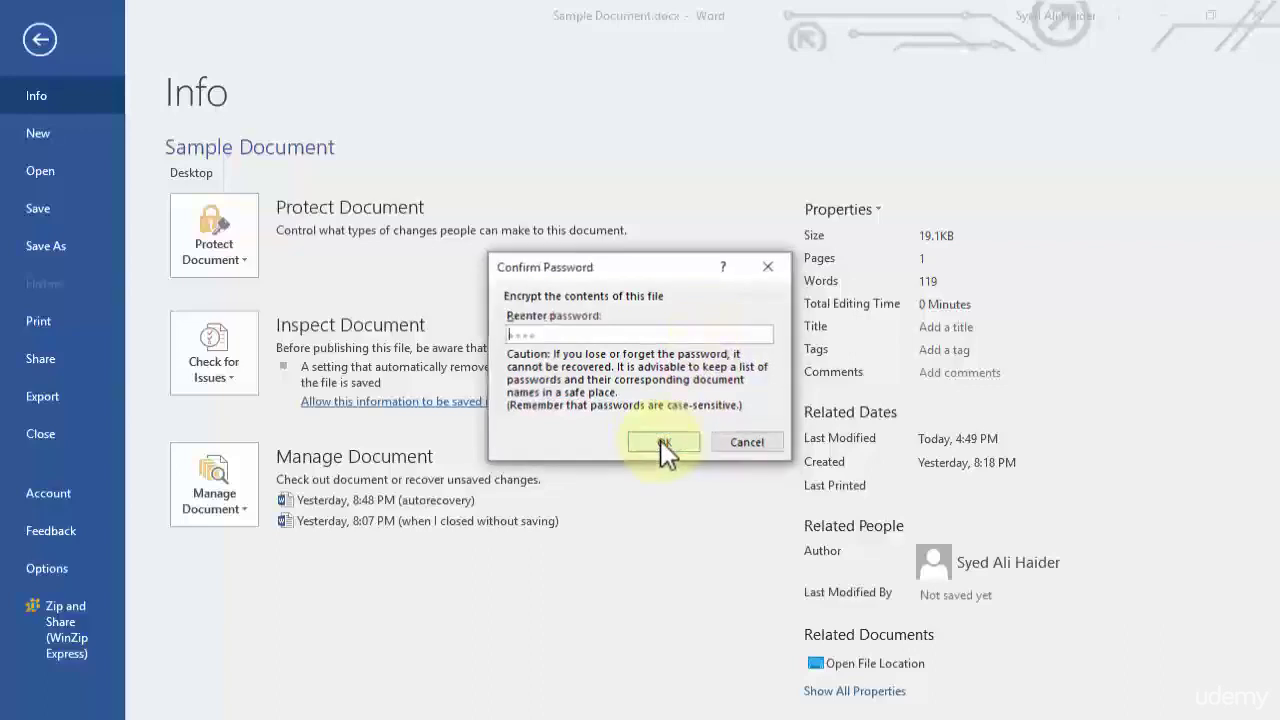
drag(625, 266, 638, 74)
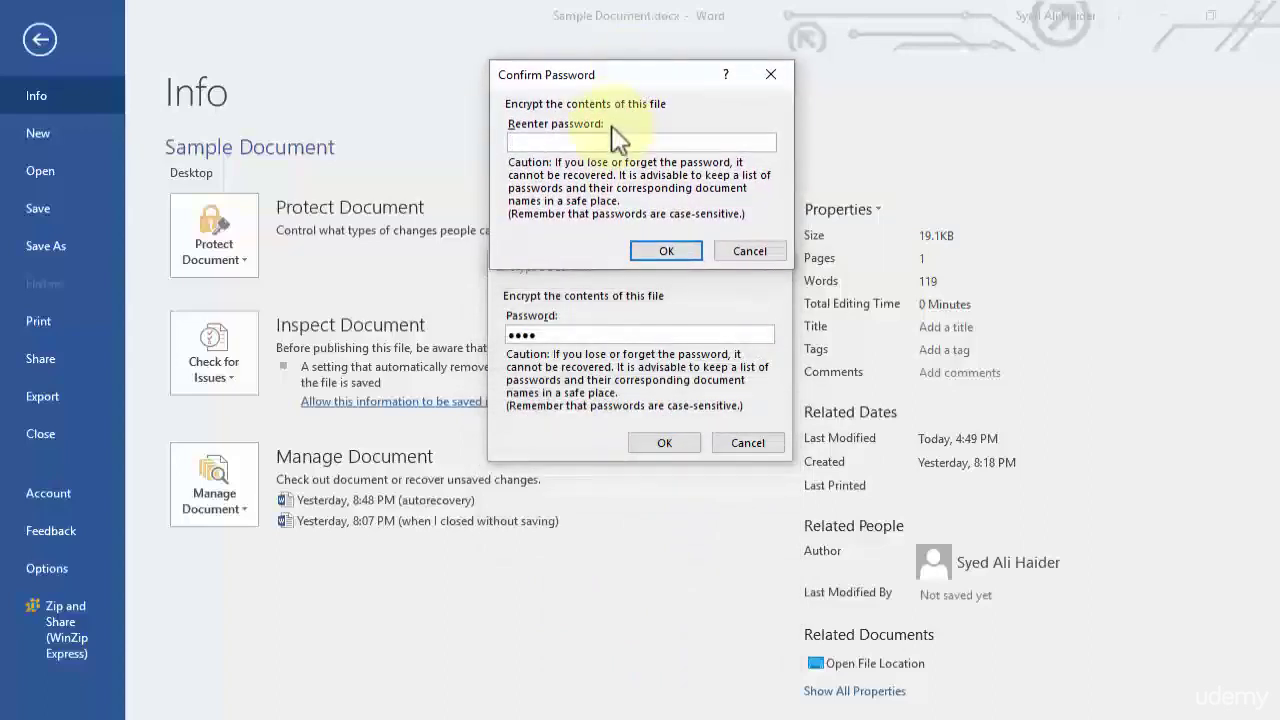
text(1234)
key(Return)
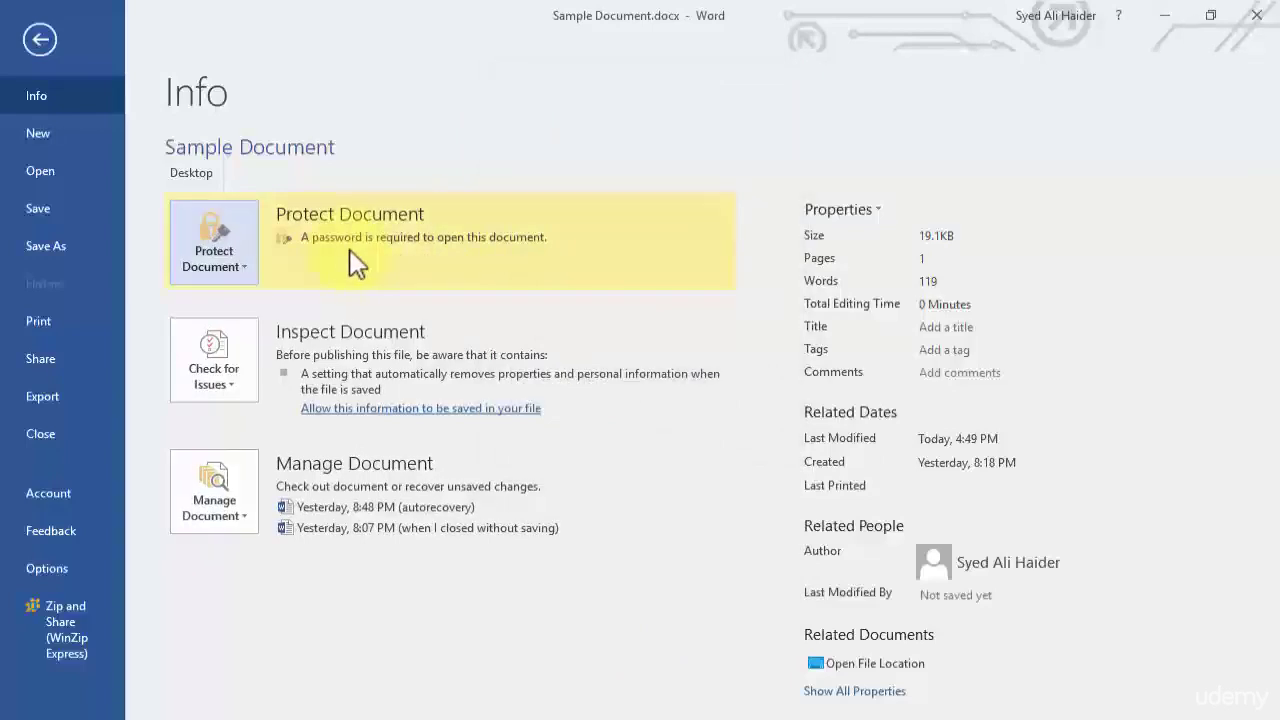
Return to the document and save the encrypted file with Ctrl+S.
click(40, 41)
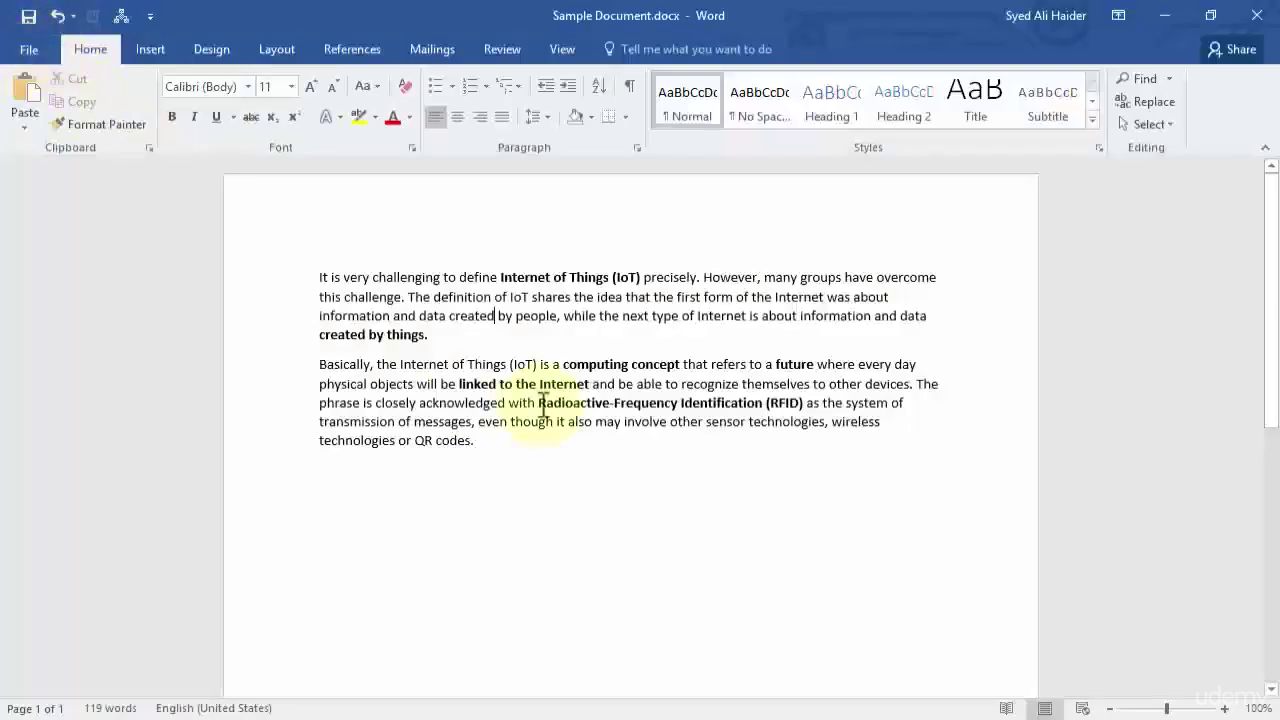
key(ctrl+s)
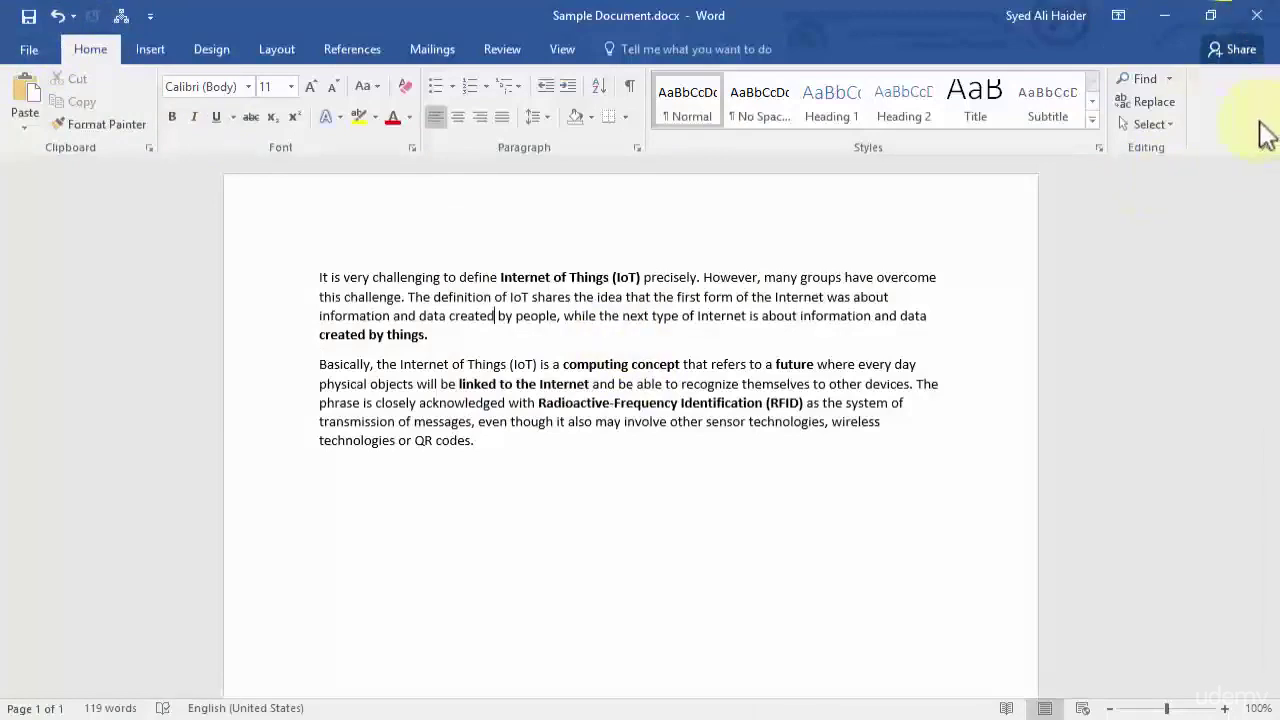
Close Word, then reopen Sample Document.docx from the desktop.
click(1256, 15)
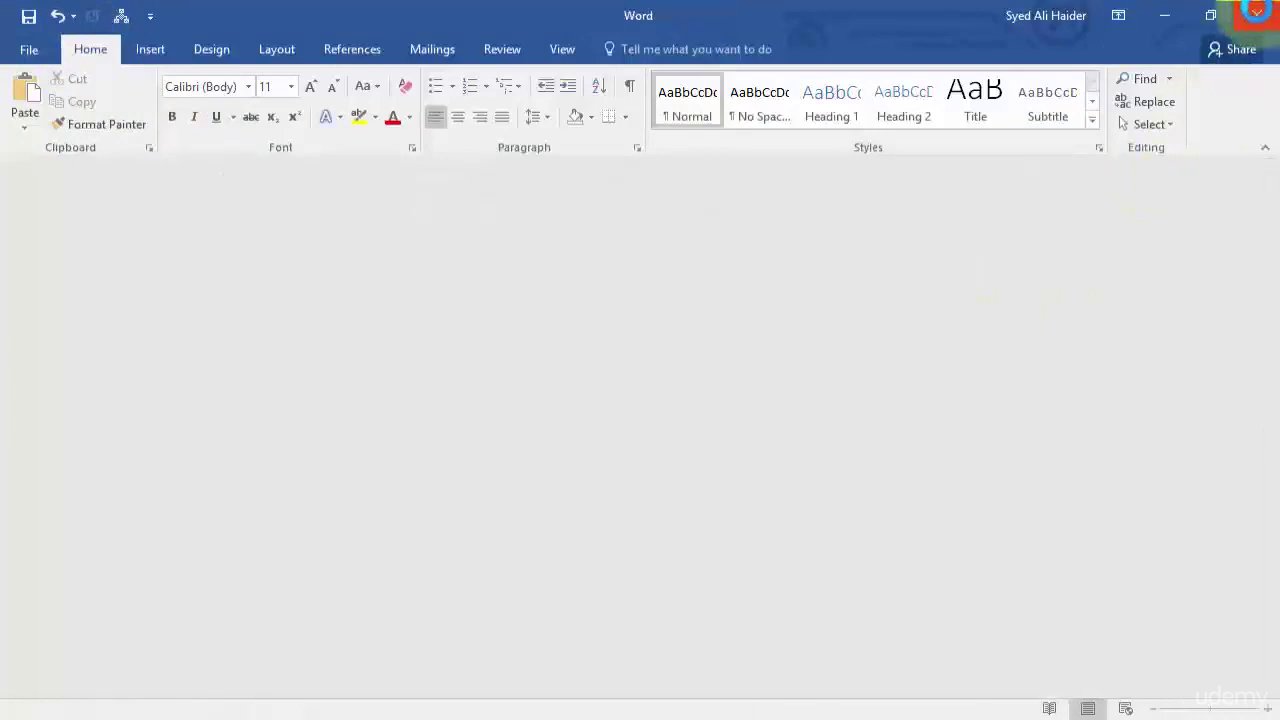
click(1256, 12)
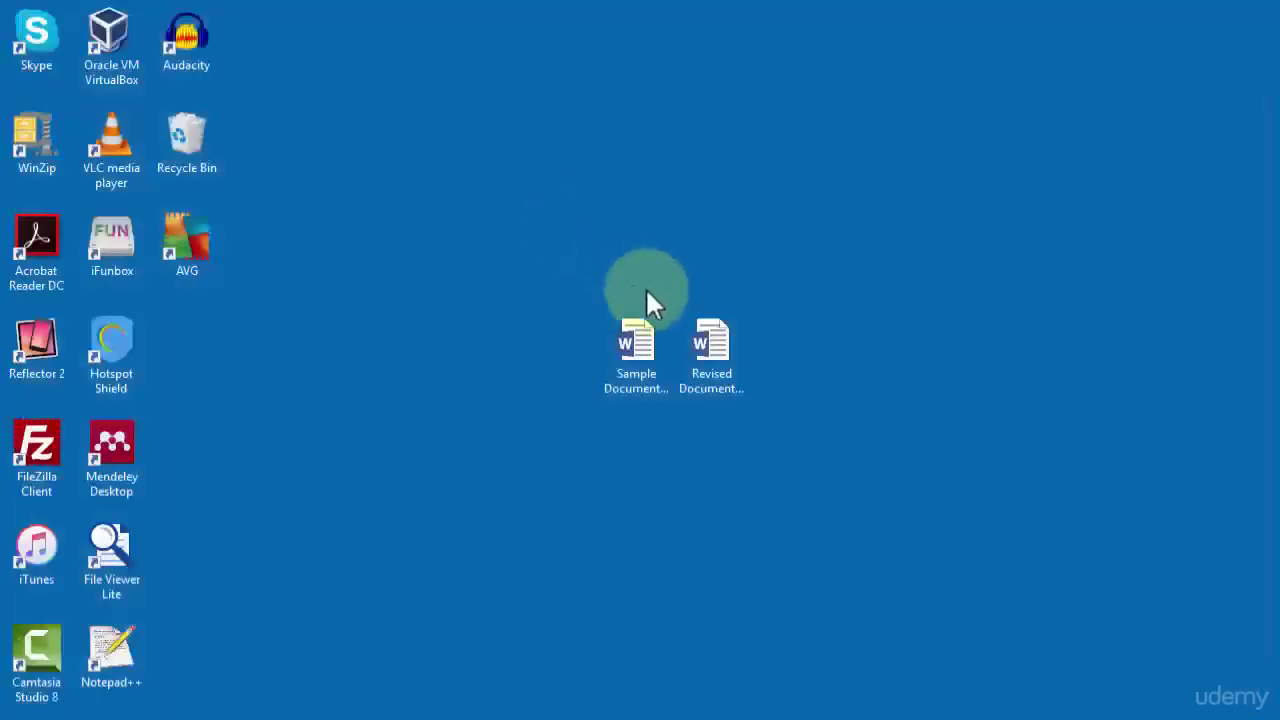
click(636, 350)
click(646, 428)
click(628, 370)
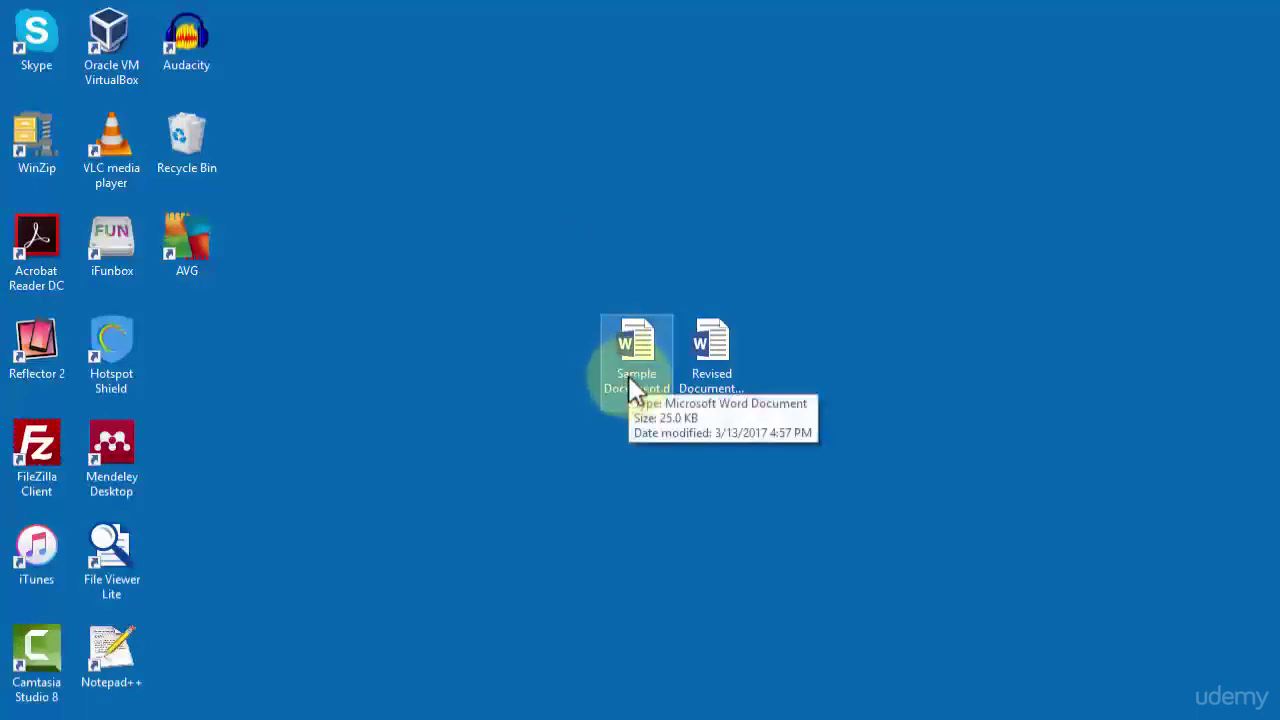
double_click(628, 382)
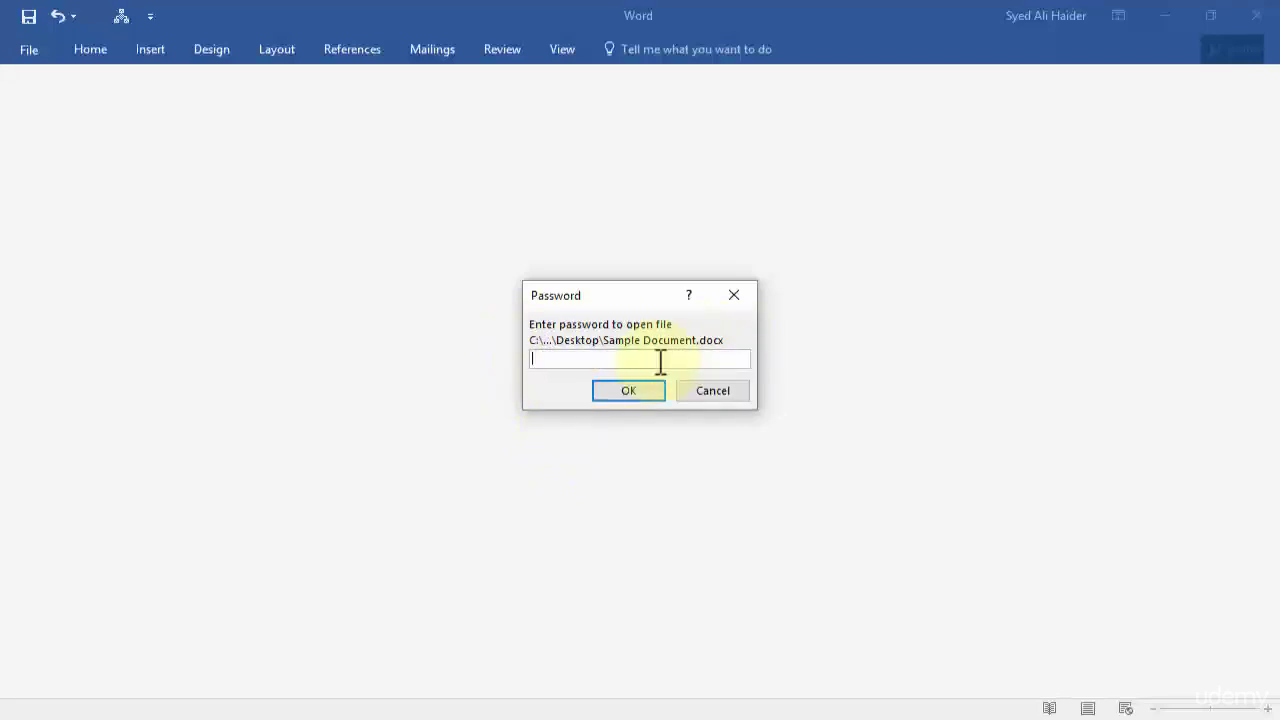
Unlock Sample Document with its password and check the text after QR codes.
text(1234)
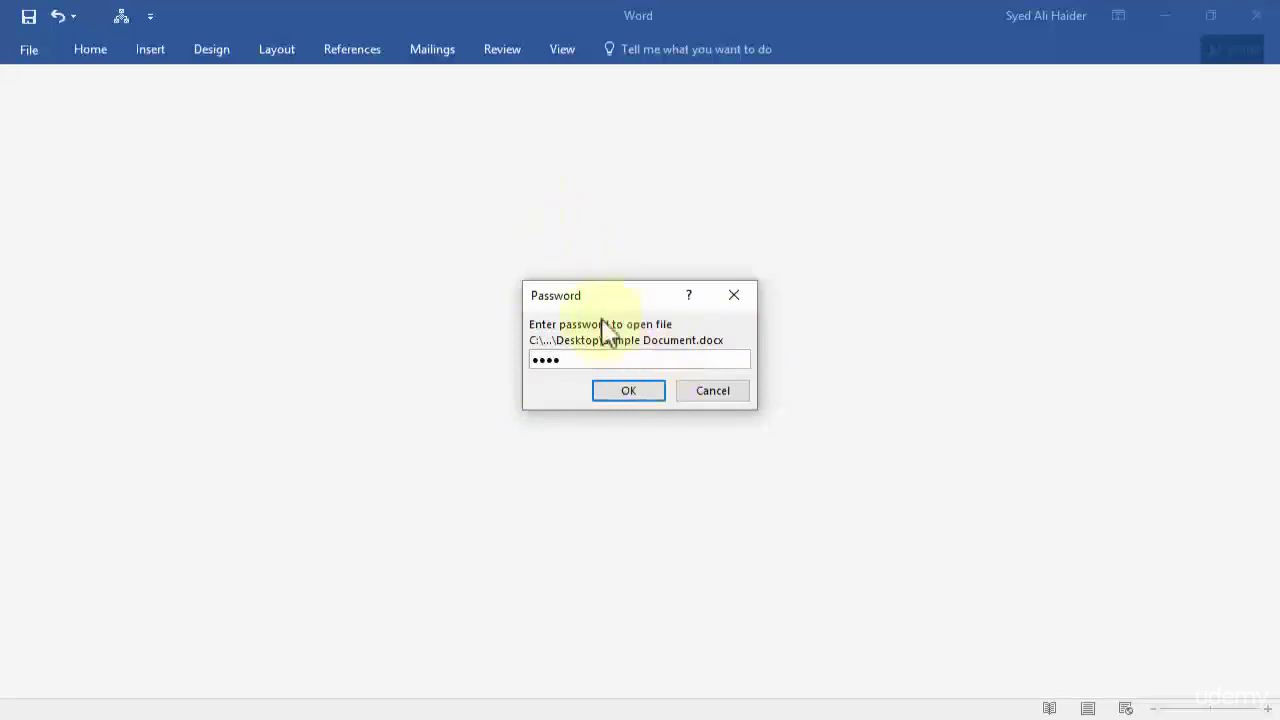
click(620, 396)
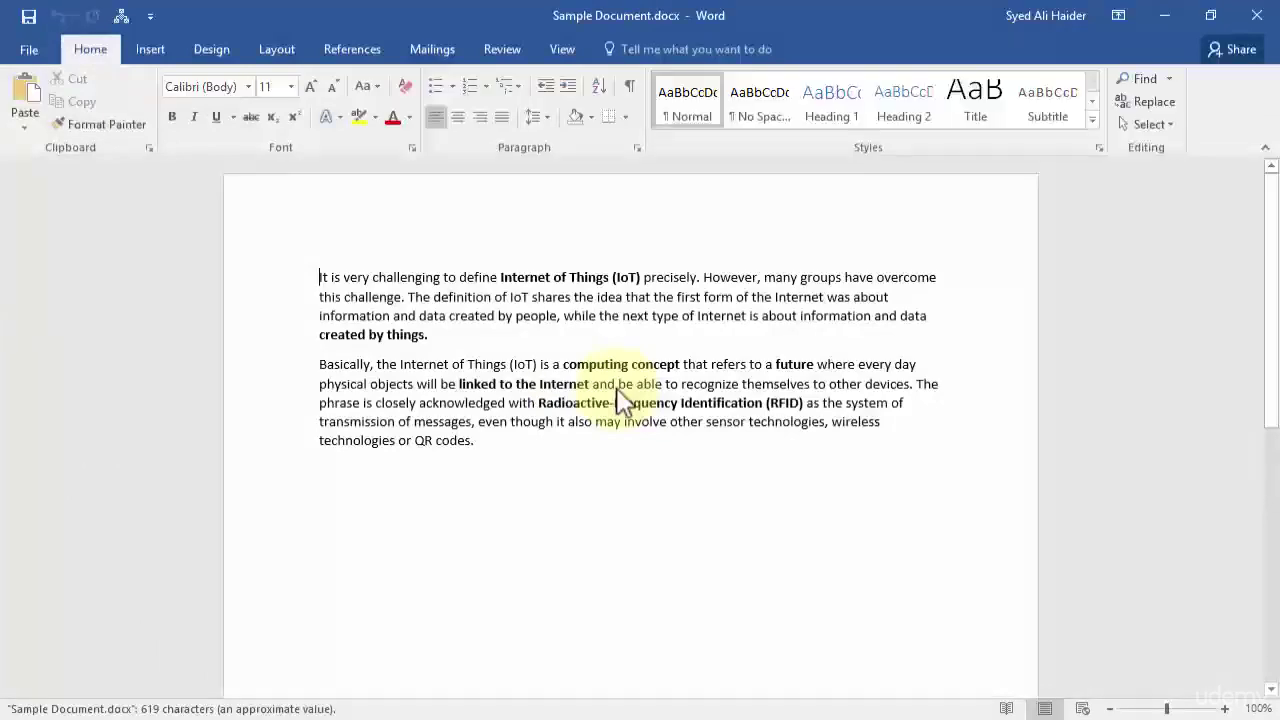
drag(419, 272, 634, 391)
click(667, 421)
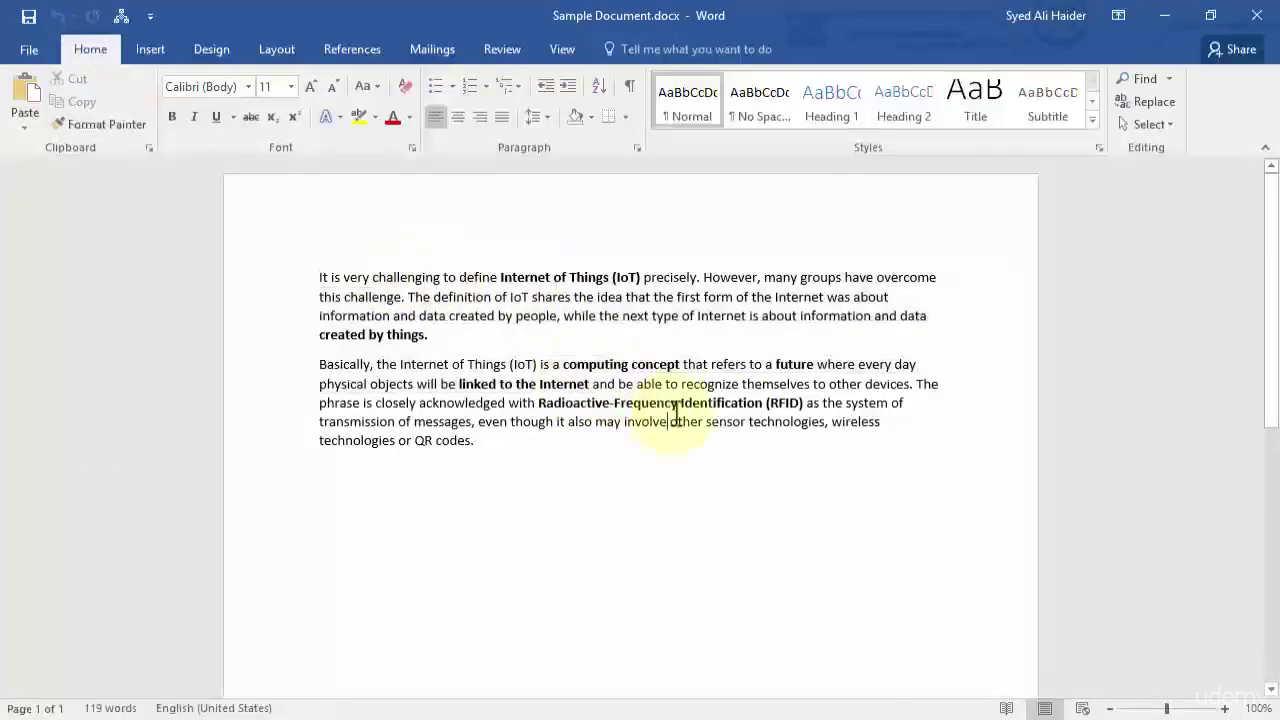
click(788, 449)
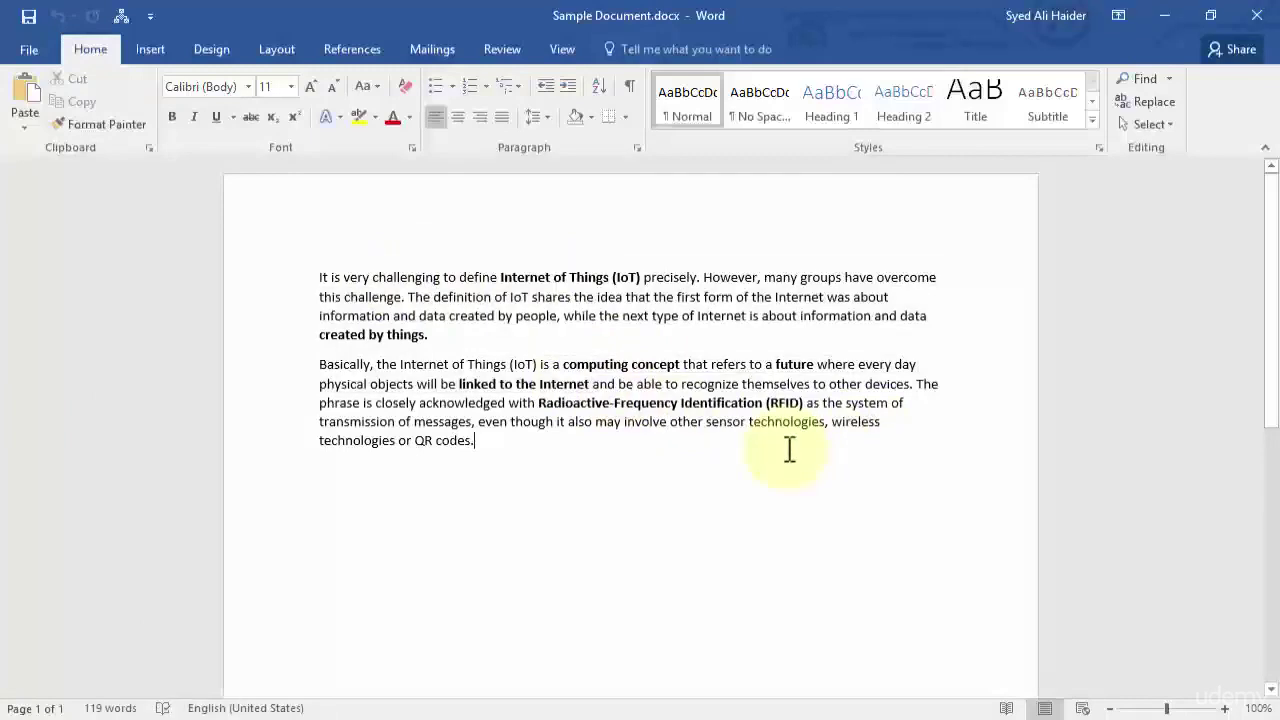
Clear the Encrypt with Password field on the Info page and confirm to remove the password.
click(25, 45)
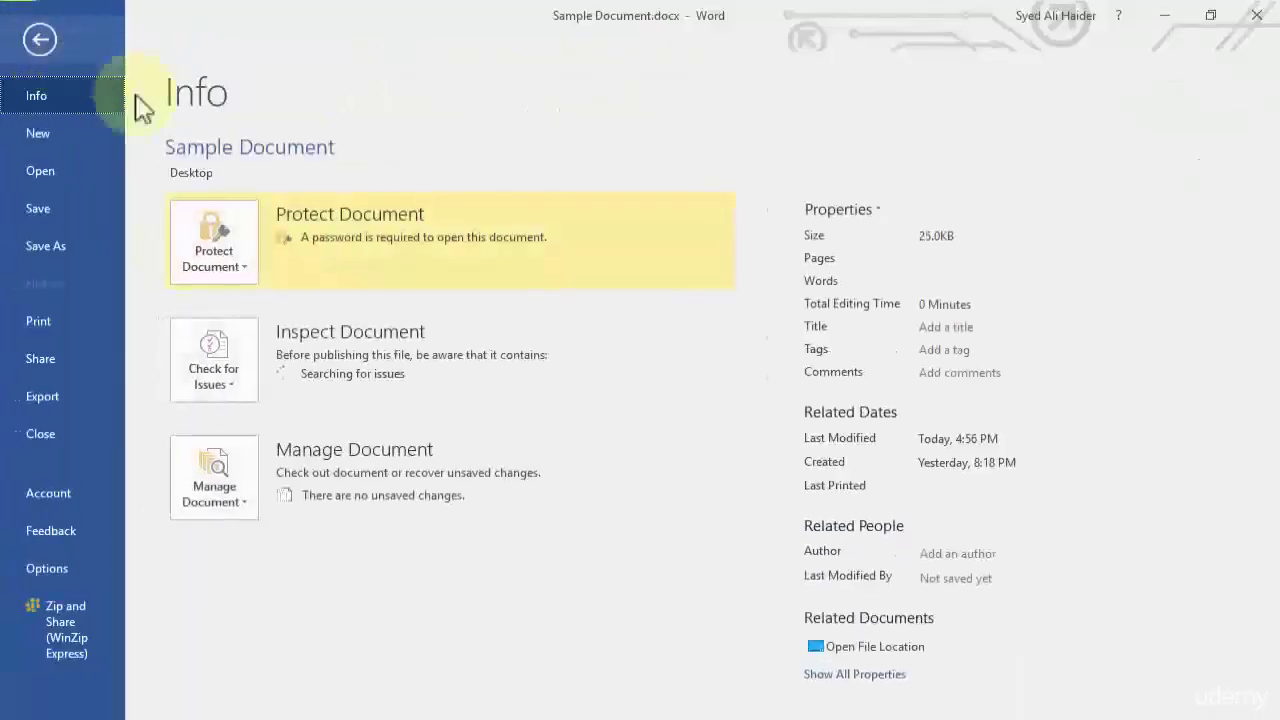
click(238, 258)
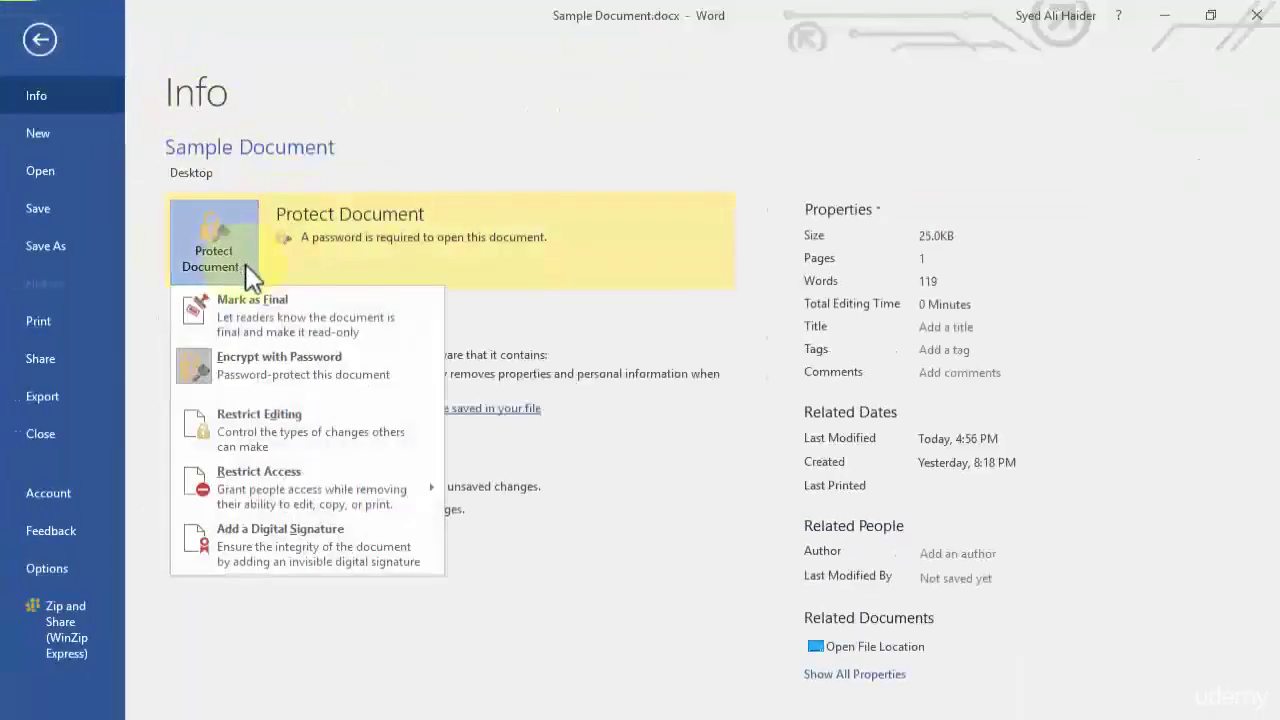
click(420, 358)
text(1234)
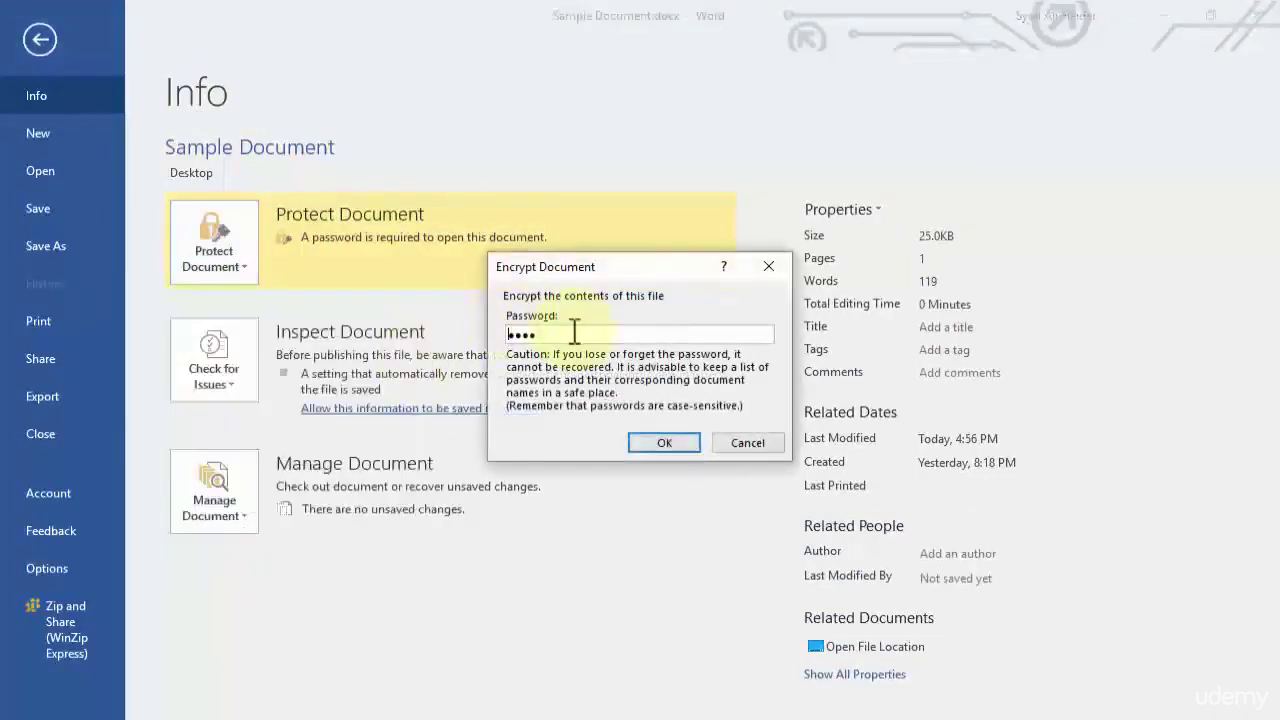
drag(550, 334, 495, 333)
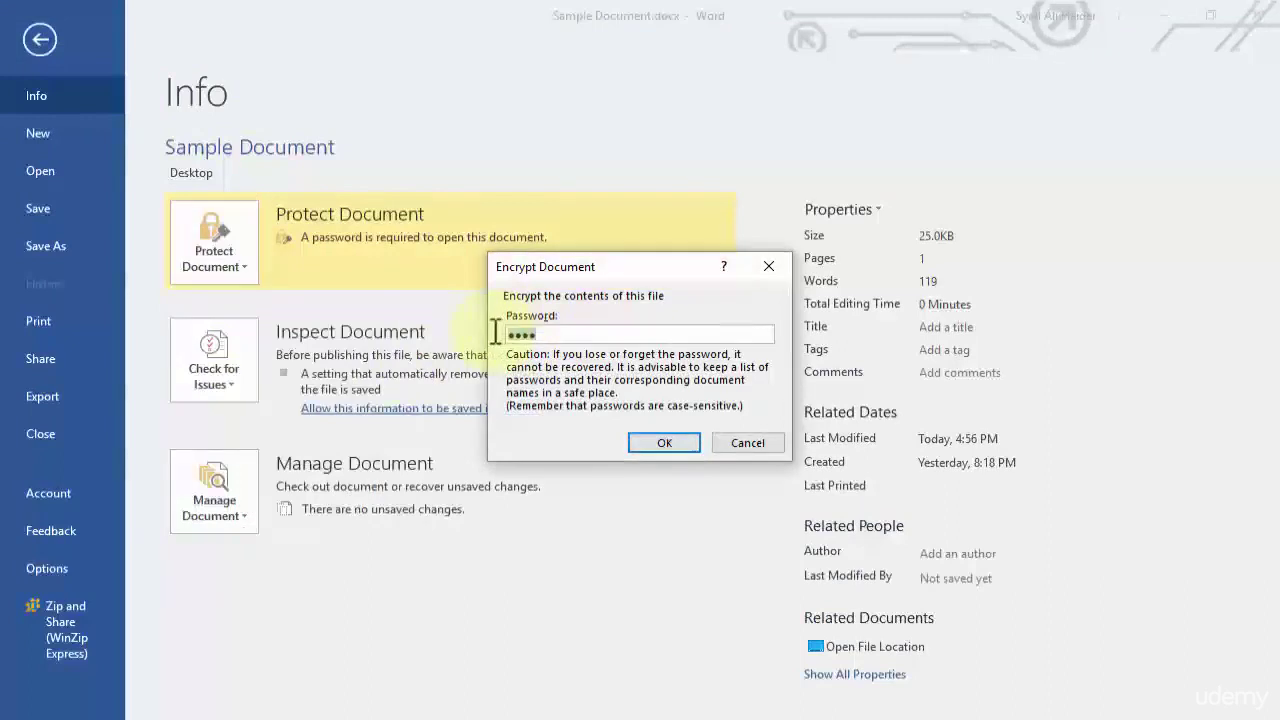
key(BackSpace)
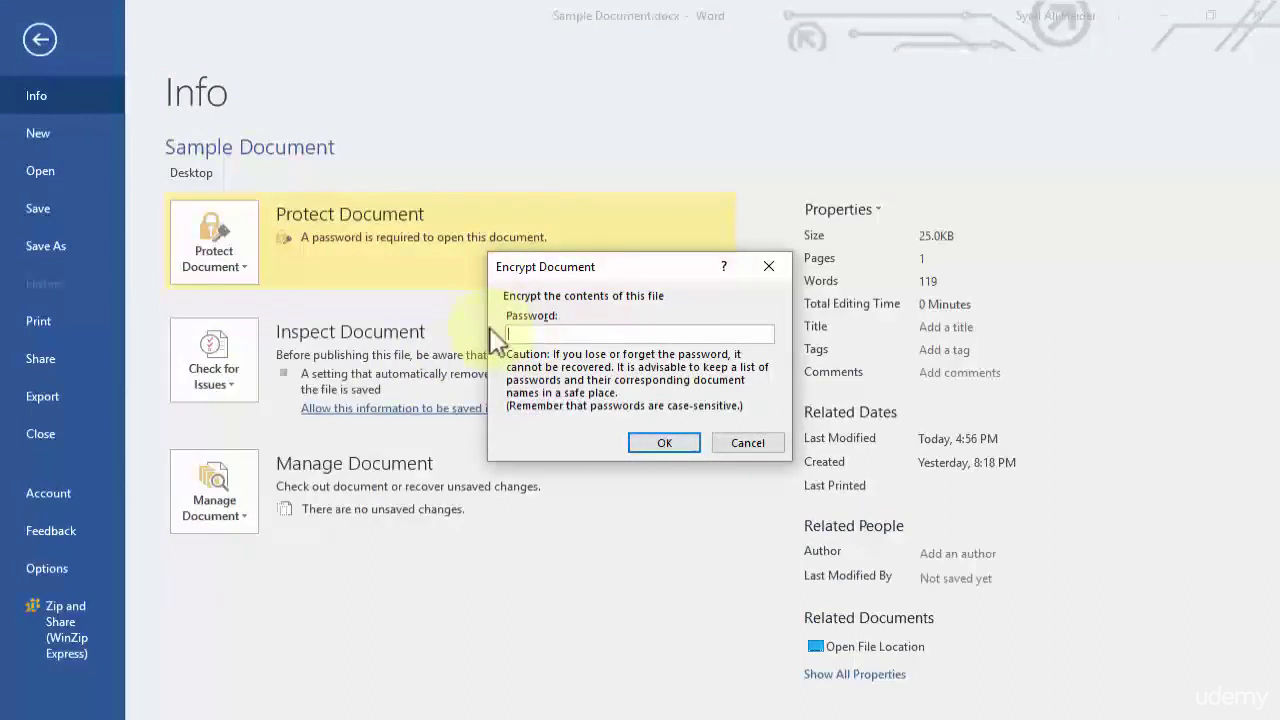
click(665, 443)
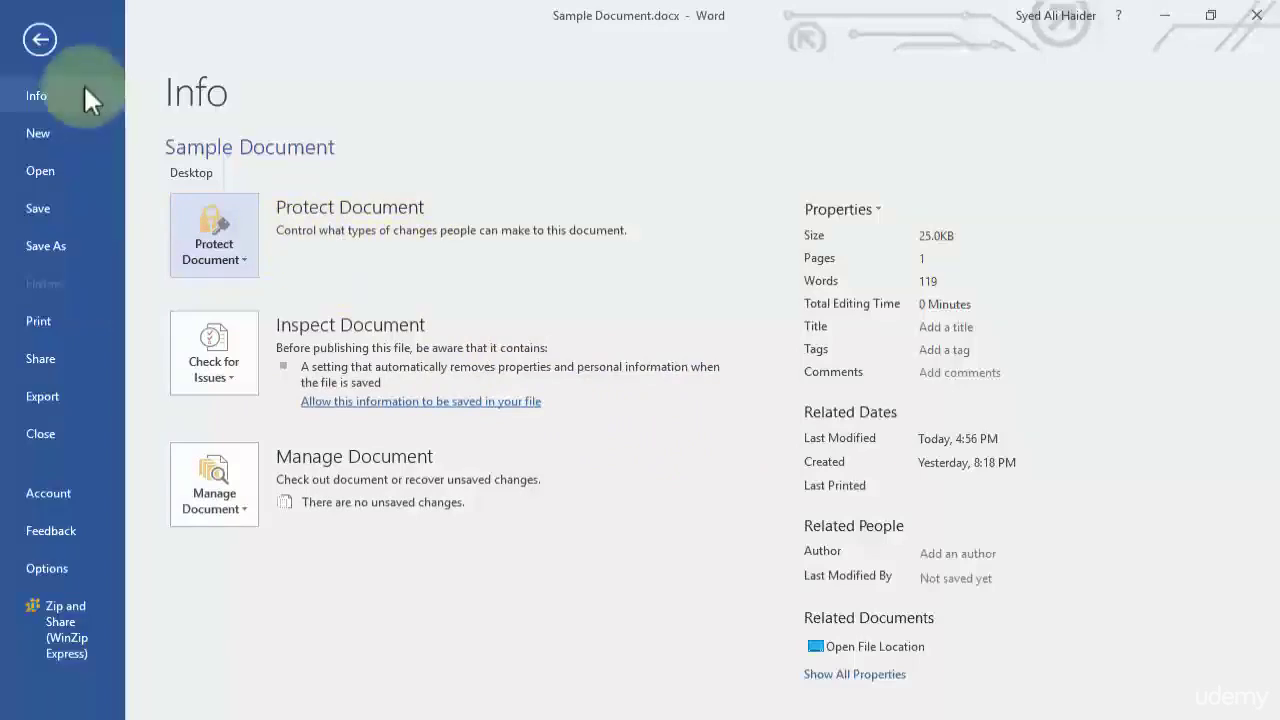
Leave the Info page to return to the unprotected Sample Document text.
click(40, 41)
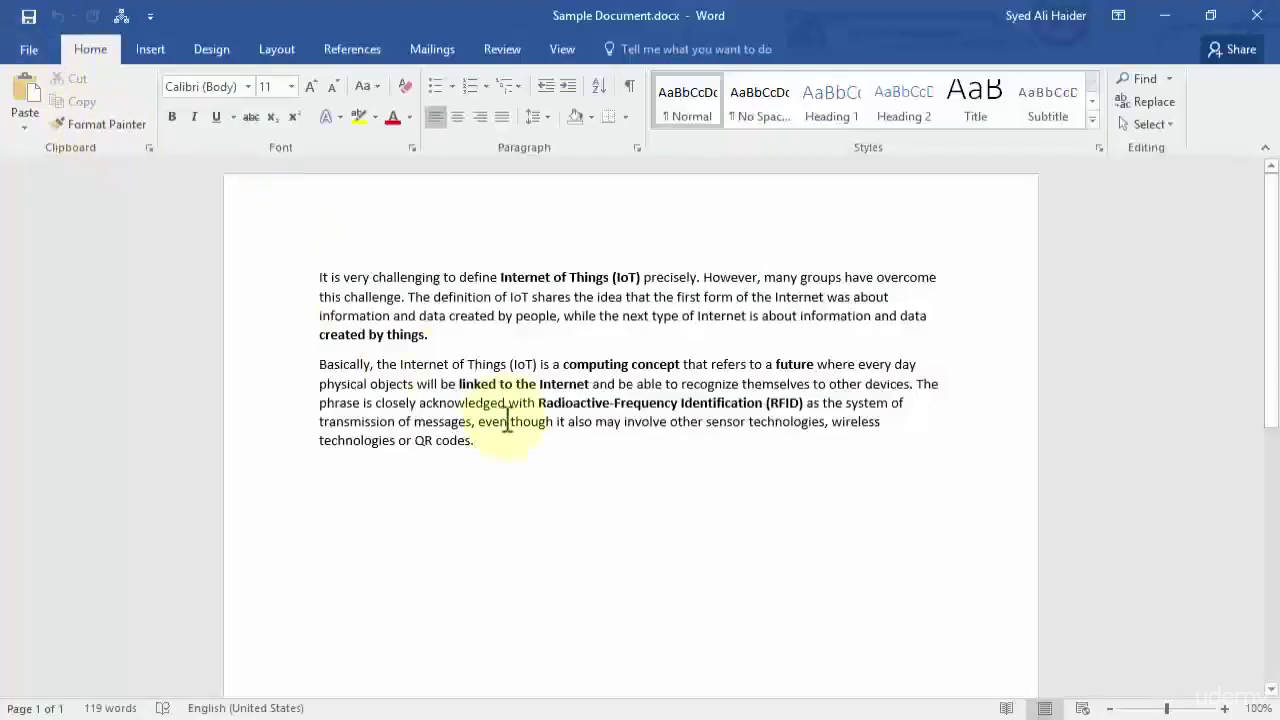